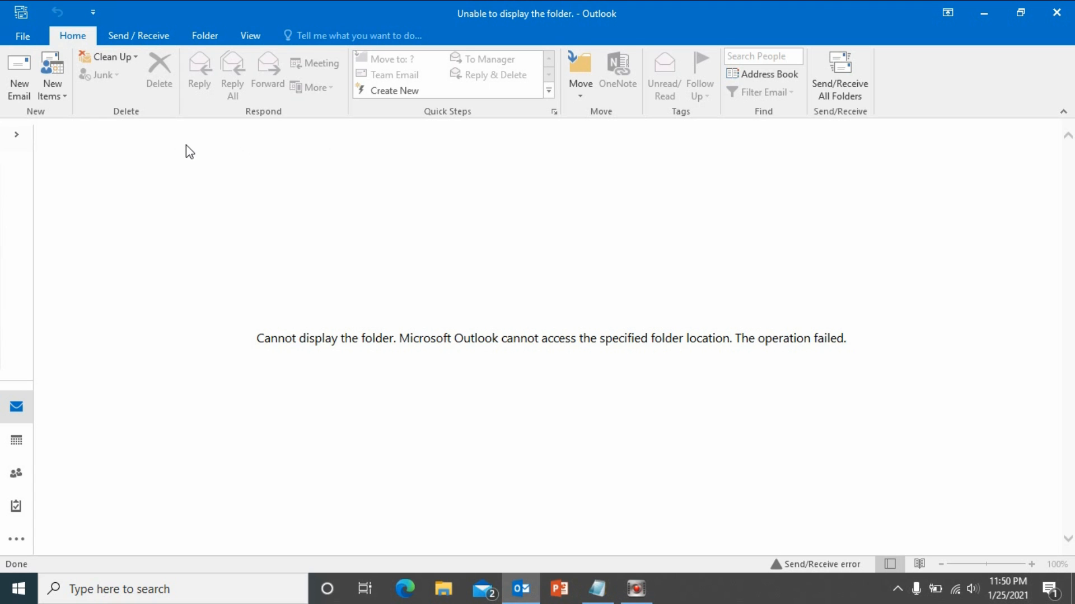
Open the File tab's Account Information page, which shows no account is set up.
{"action": "left_click", "coordinate": [27, 38]}
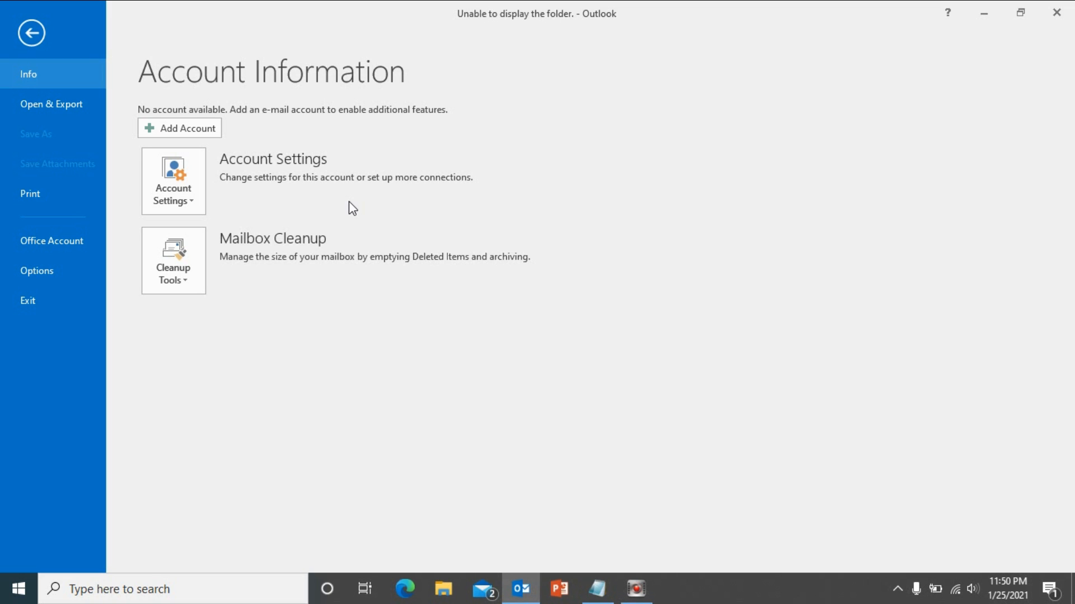
Start Add Account to reach Auto Account Setup with E-mail Account selected.
{"action": "left_click", "coordinate": [170, 133]}
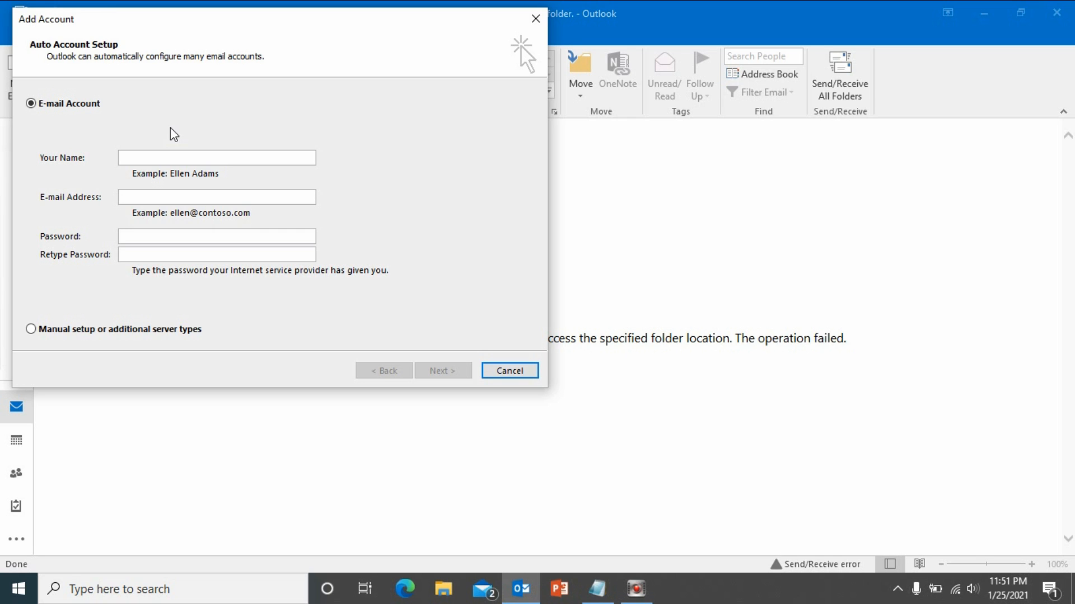
Centre the Add Account dialog, choose manual setup, then open Screenshot_3 from File Explorer's recent files.
{"action": "left_click_drag", "start_coordinate": [218, 26], "coordinate": [417, 144]}
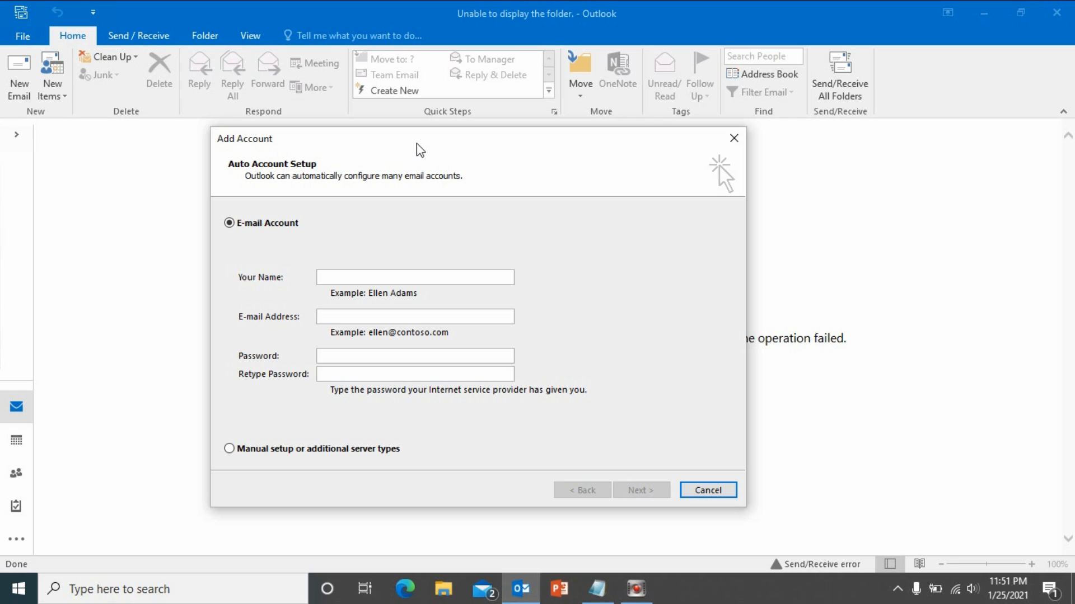
{"action": "left_click", "coordinate": [360, 278]}
{"action": "left_click", "coordinate": [346, 315]}
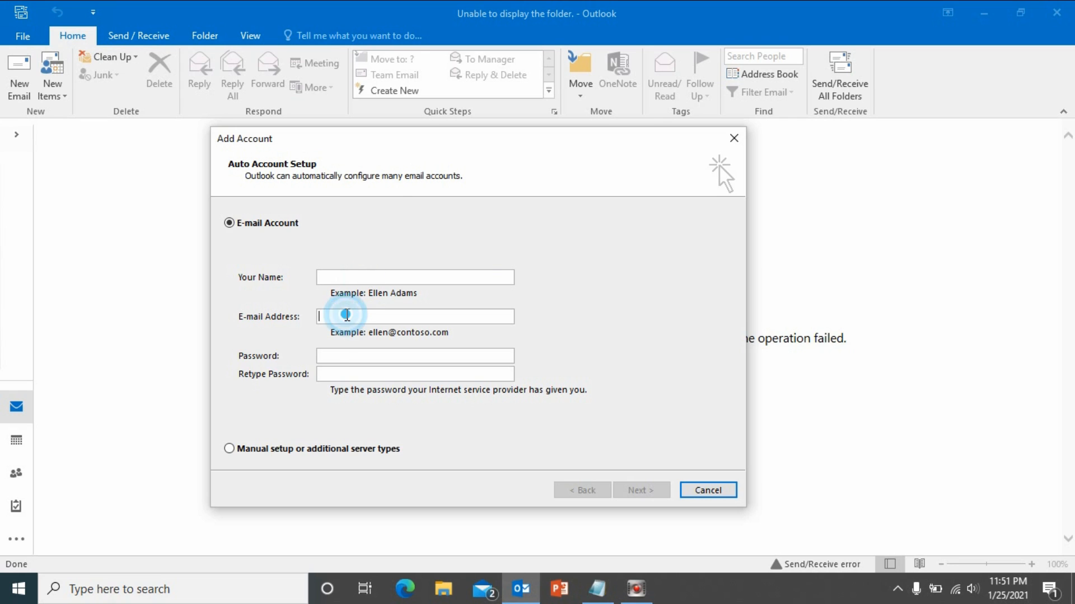
{"action": "left_click", "coordinate": [338, 361]}
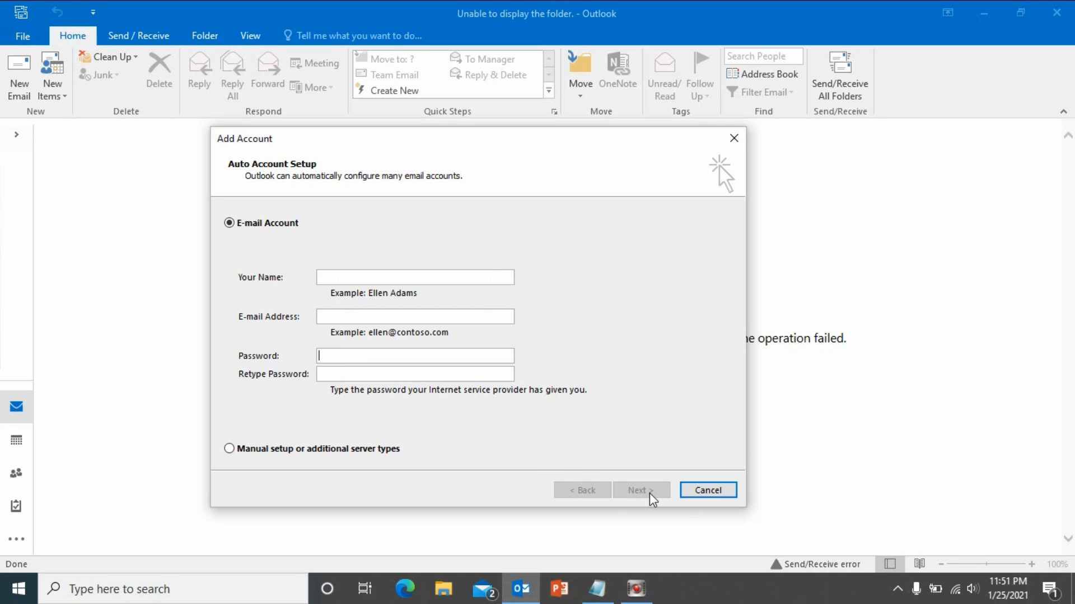
{"action": "left_click", "coordinate": [348, 449]}
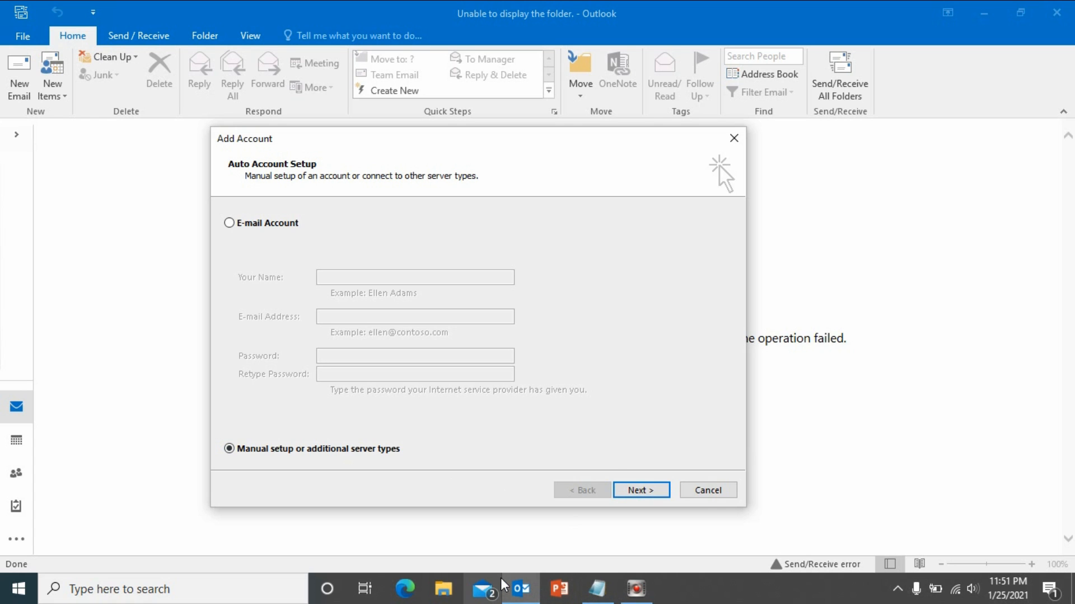
{"action": "mouse_move", "coordinate": [500, 578]}
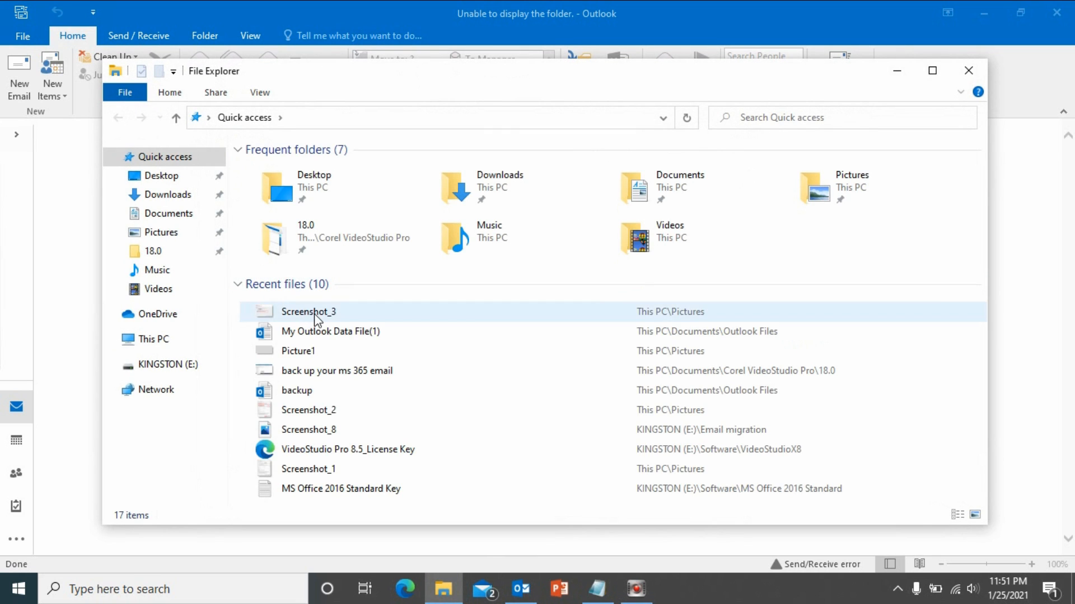
{"action": "left_click", "coordinate": [313, 312]}
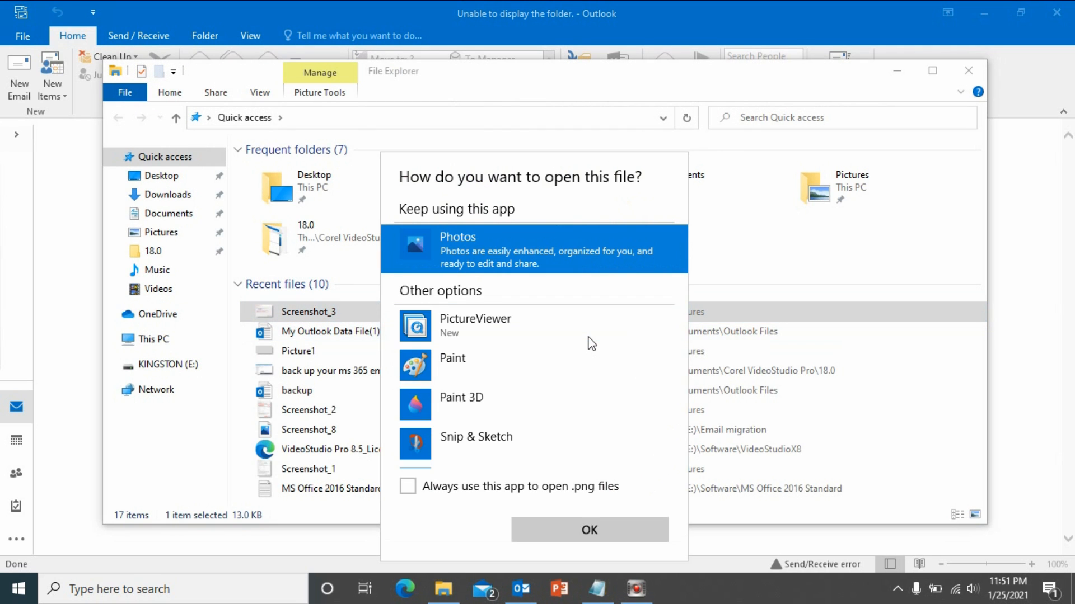
Open Screenshot_3 in Photos and move its window aside so Outlook is visible.
{"action": "left_click", "coordinate": [604, 532]}
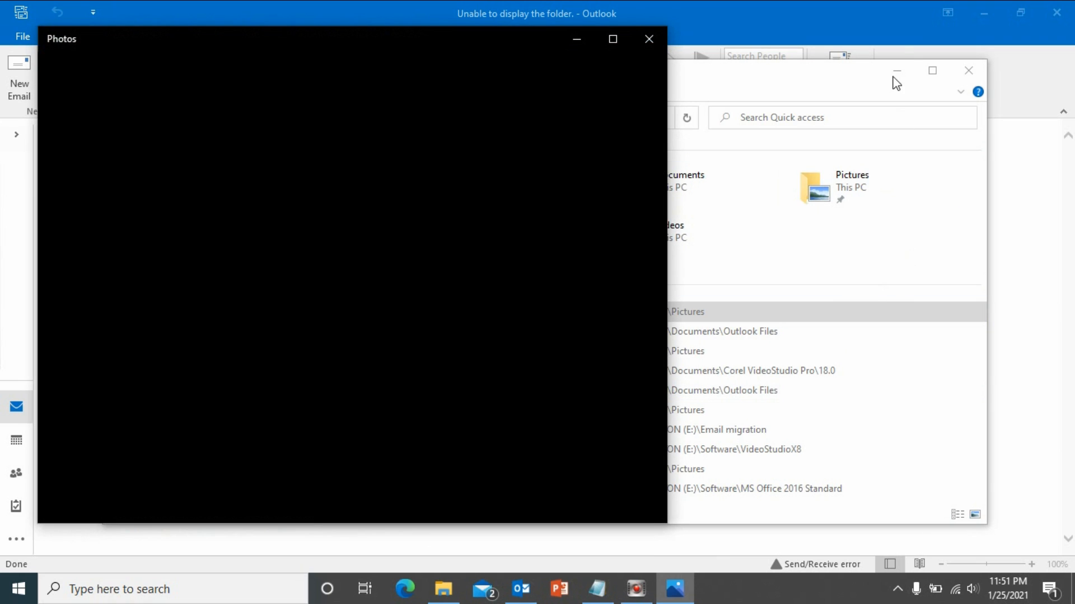
{"action": "left_click", "coordinate": [896, 70]}
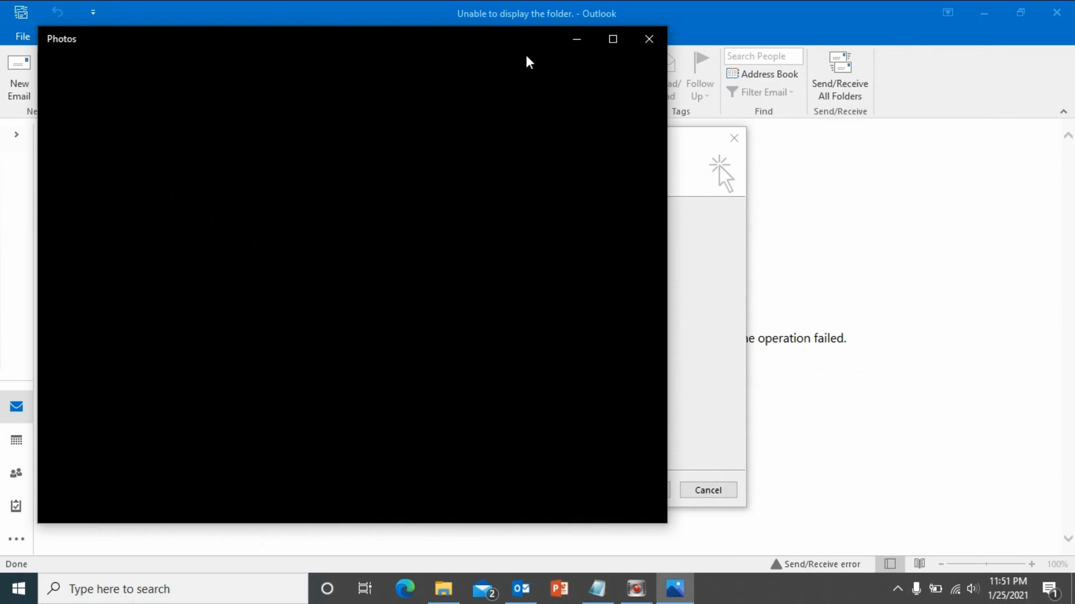
{"action": "left_click_drag", "start_coordinate": [491, 41], "coordinate": [650, 84]}
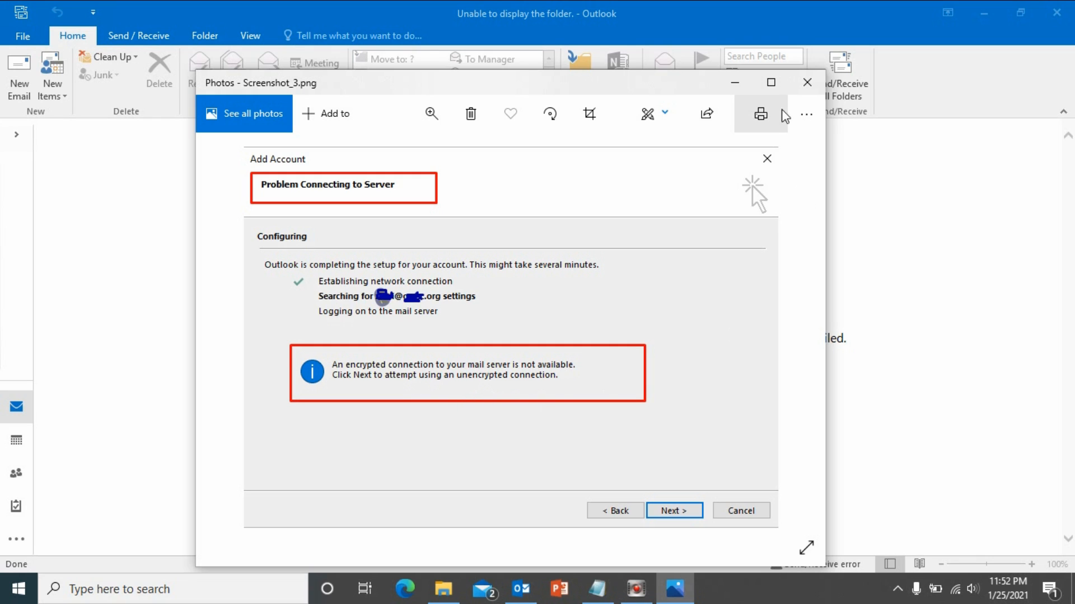
Choose the POP or IMAP service and advance to the POP and IMAP Account Settings page.
{"action": "left_click", "coordinate": [740, 84]}
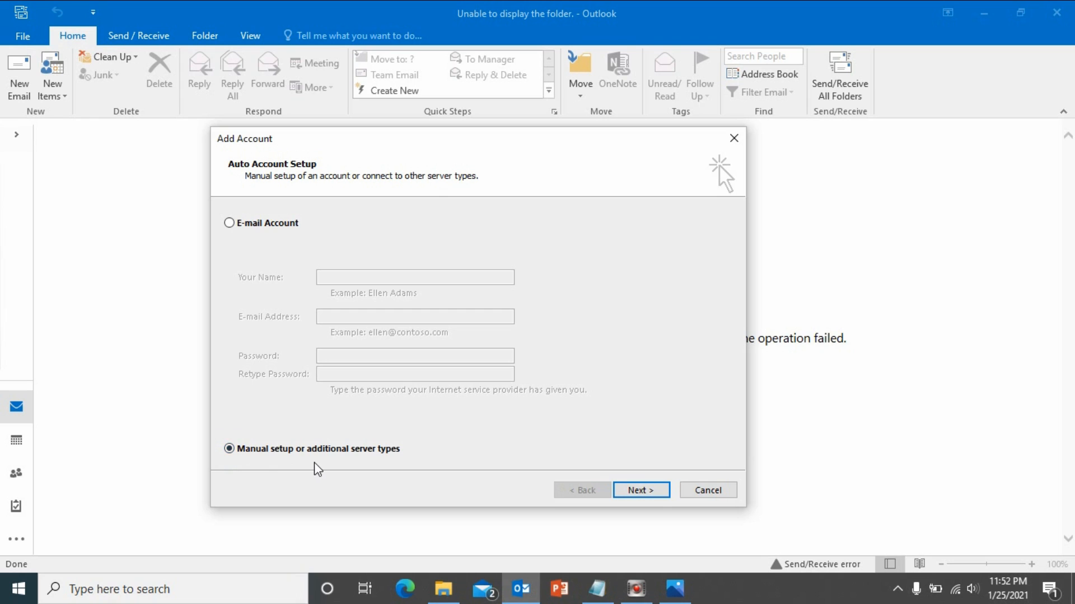
{"action": "left_click", "coordinate": [637, 493]}
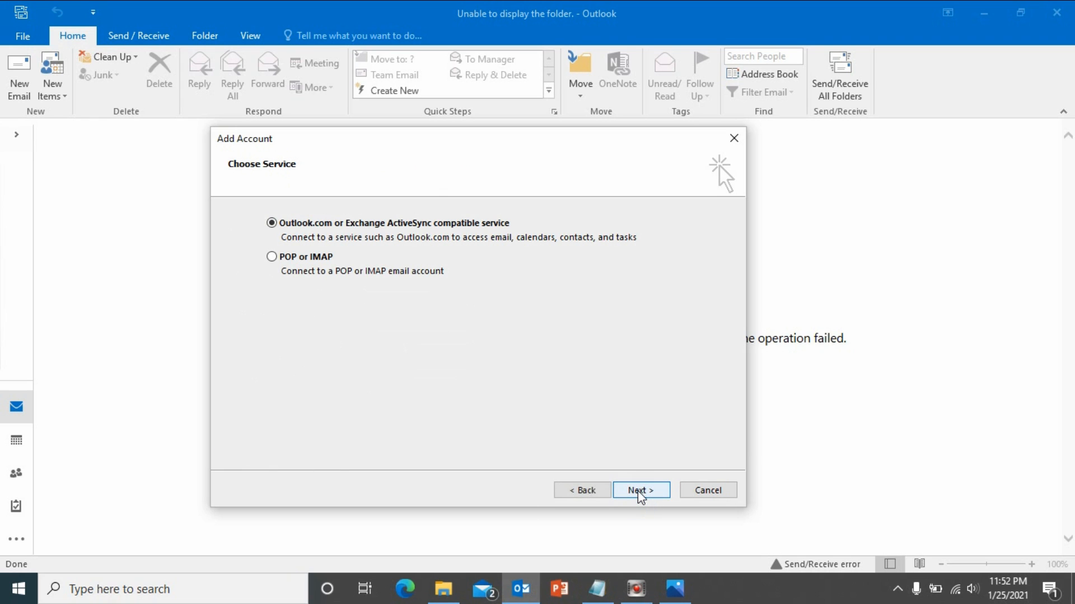
{"action": "left_click", "coordinate": [272, 257]}
{"action": "left_click", "coordinate": [640, 490]}
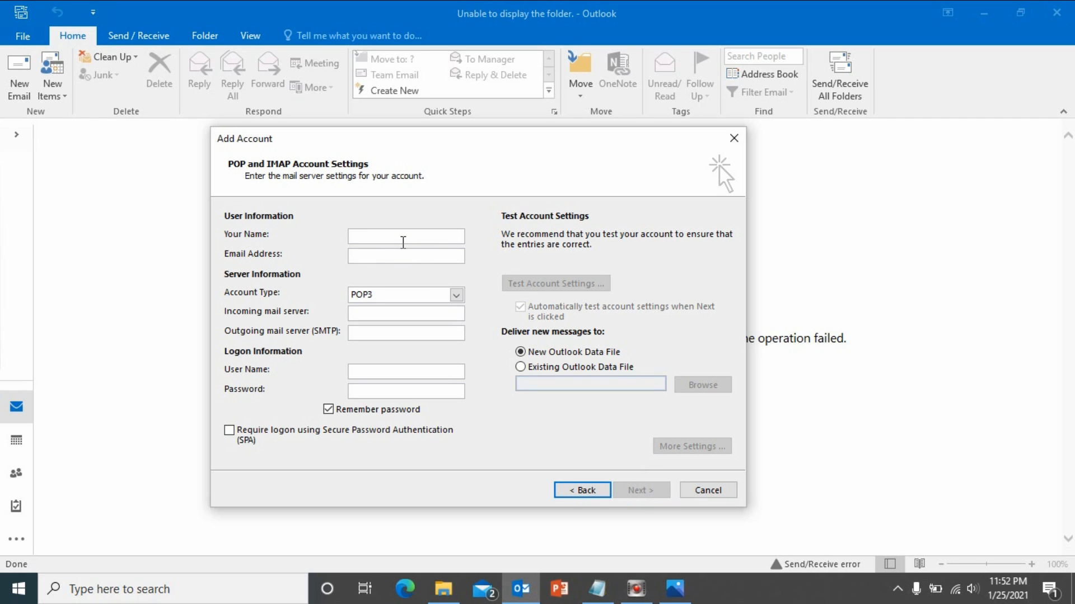
Enter the name 'test' and the account's e-mail address, fixing its typo, and choose IMAP account type.
{"action": "type", "text": "test"}
{"action": "left_click", "coordinate": [383, 256]}
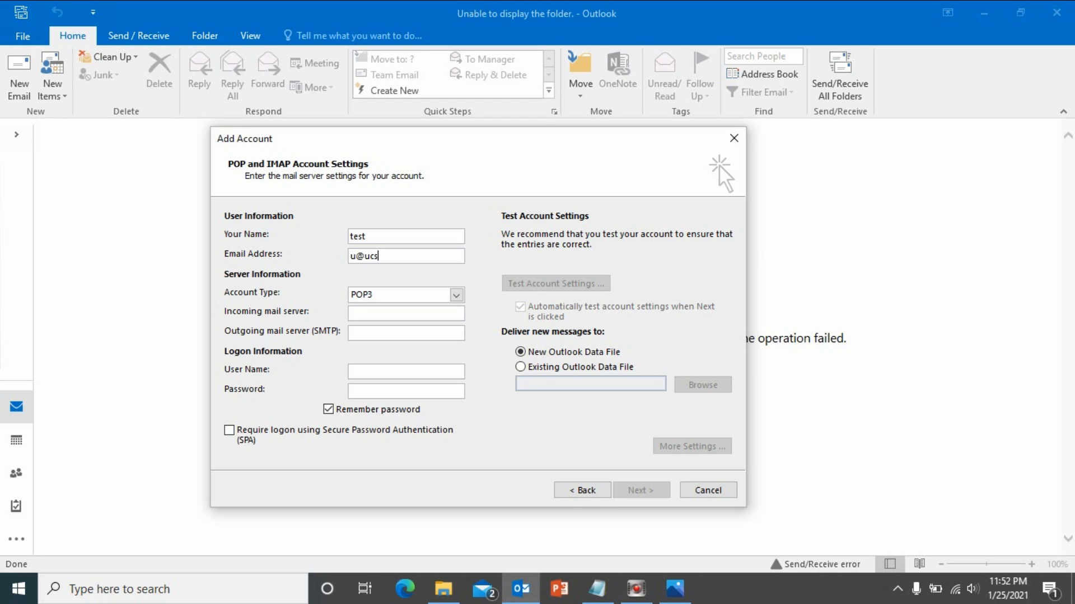
{"action": "left_click", "coordinate": [385, 257]}
{"action": "type", "text": "org"}
{"action": "left_click", "coordinate": [399, 301]}
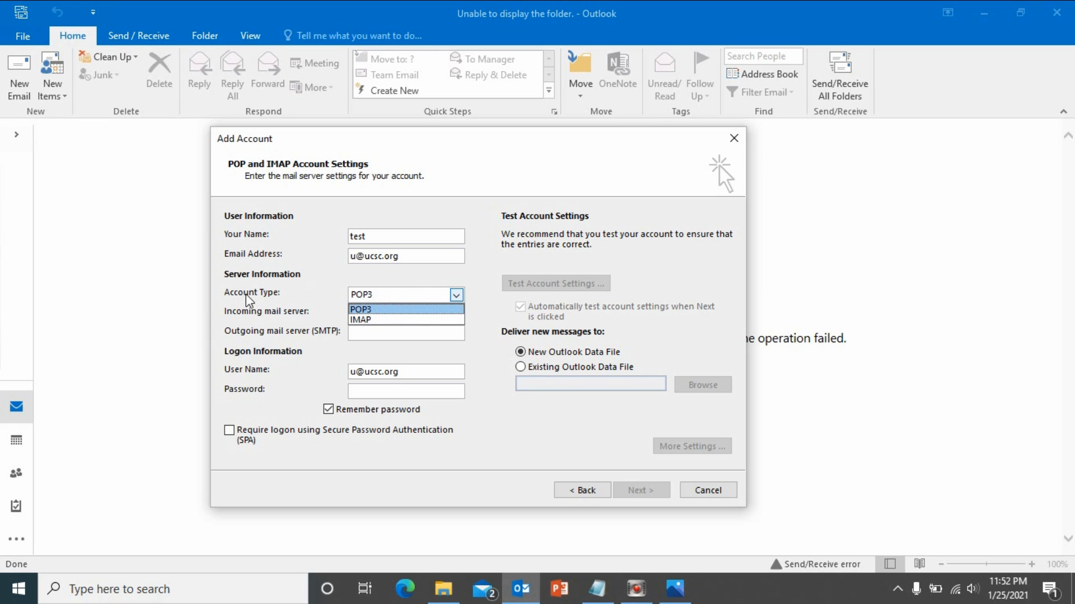
{"action": "left_click", "coordinate": [367, 321]}
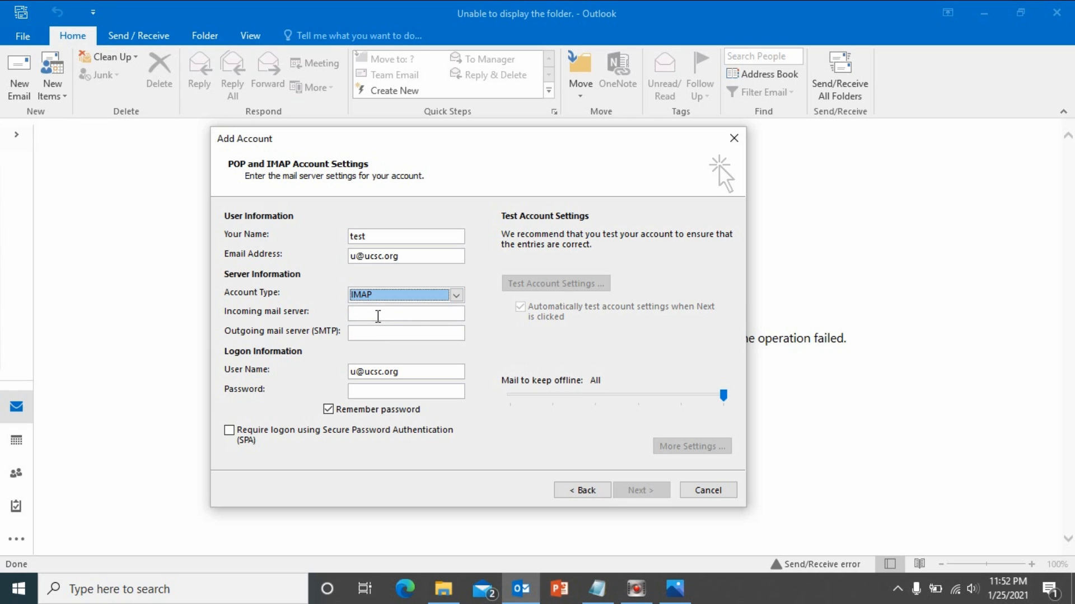
Set incoming server to outlook.office365.com and outgoing SMTP server to smtp.office365.com.
{"action": "left_click", "coordinate": [378, 316]}
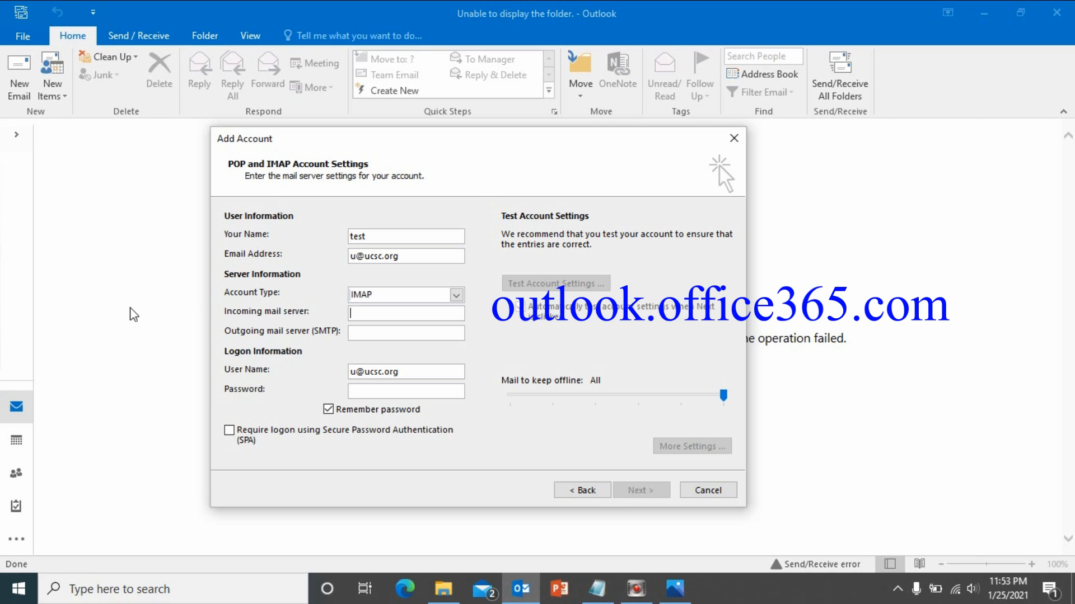
{"action": "type", "text": "outlook.office365.com"}
{"action": "left_click", "coordinate": [387, 330]}
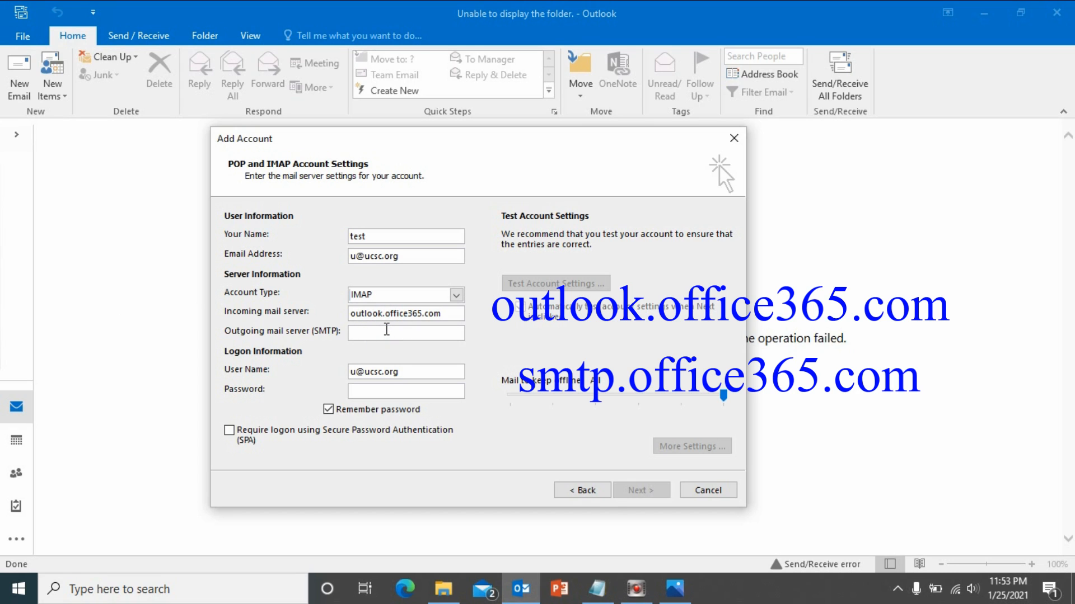
{"action": "type", "text": "smtp"}
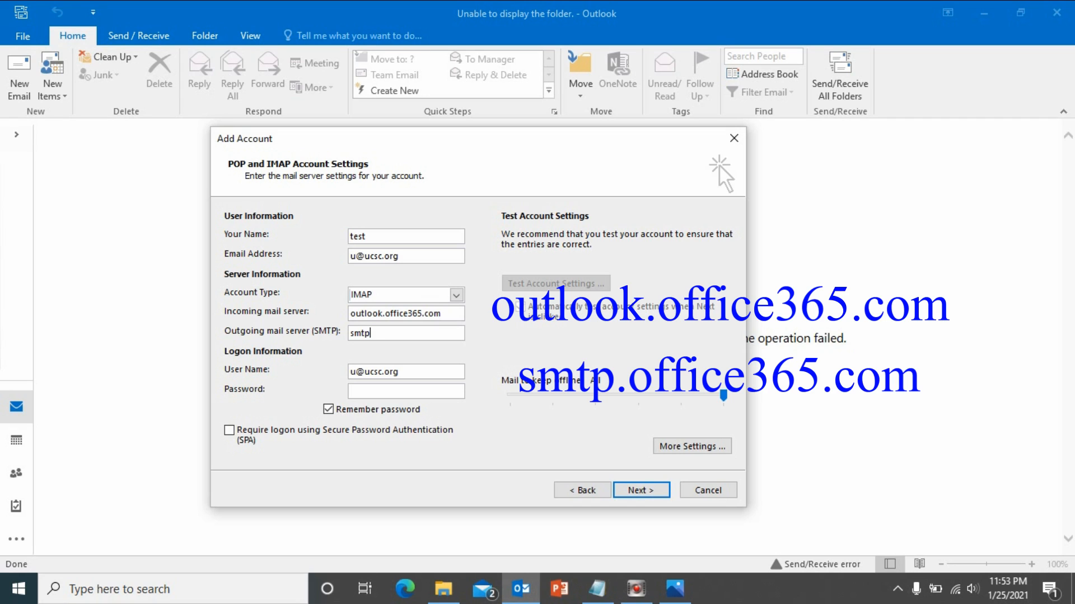
{"action": "type", "text": ".offi"}
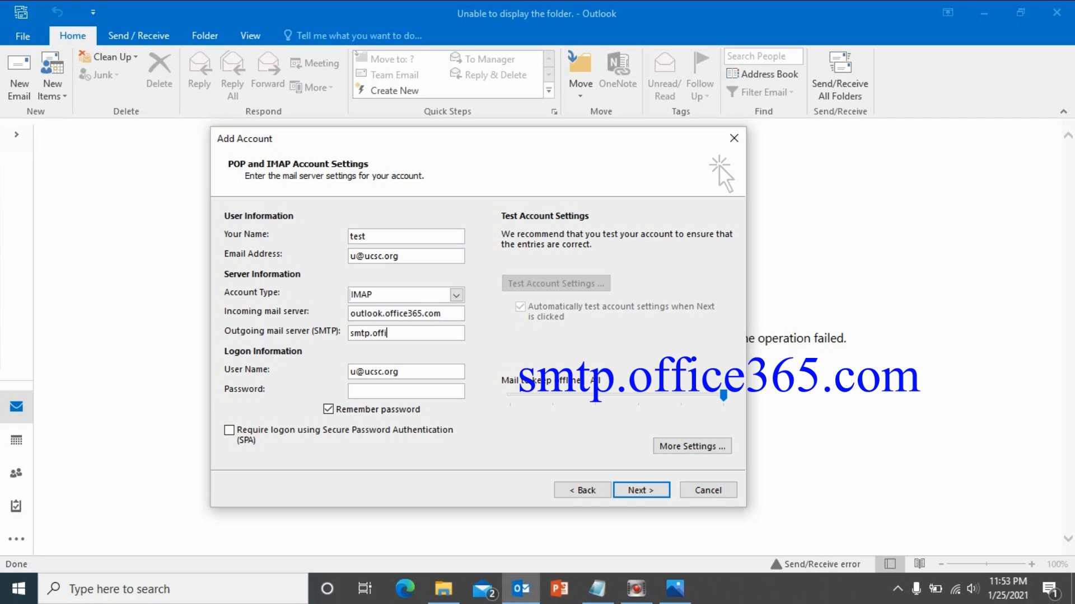
{"action": "type", "text": "ce365.com"}
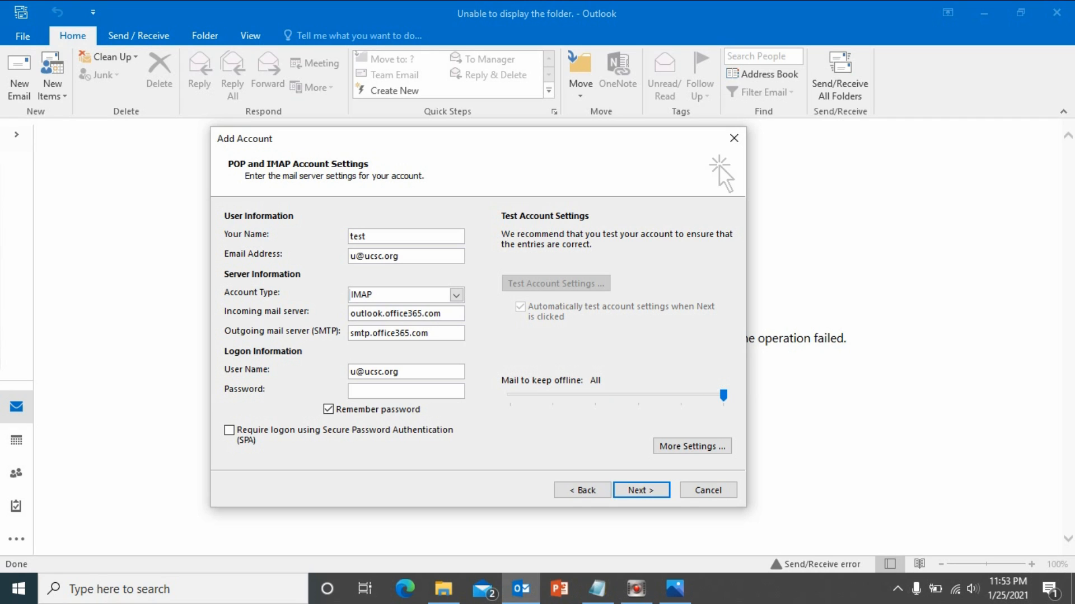
Enter the account password and bring up More Settings.
{"action": "left_click", "coordinate": [415, 391]}
{"action": "type", "text": "**********"}
{"action": "left_click", "coordinate": [684, 448]}
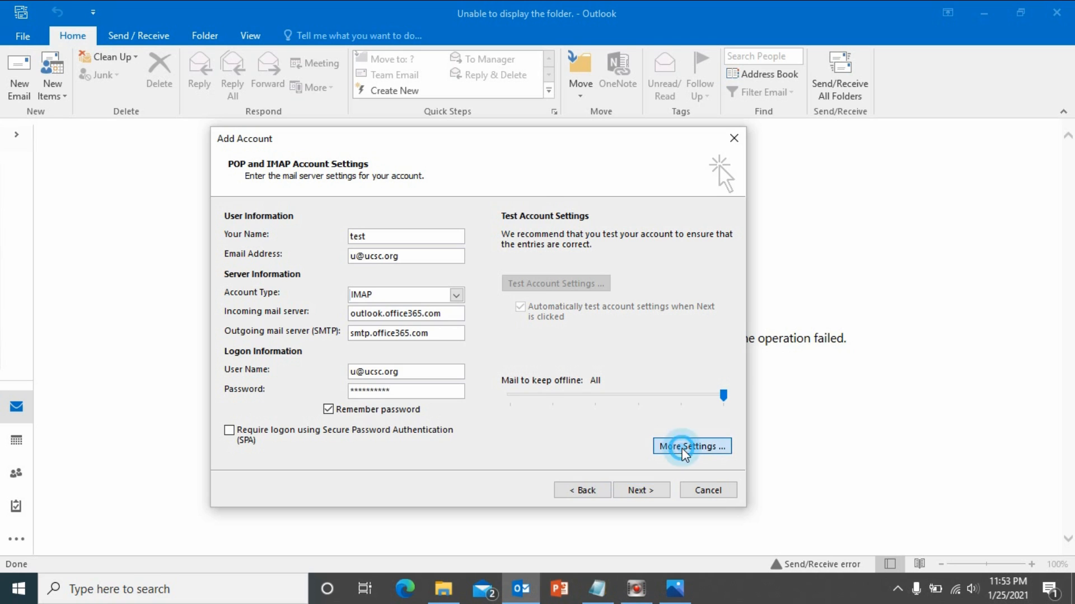
Turn on outgoing SMTP server authentication, then view the Advanced port settings.
{"action": "left_click", "coordinate": [341, 236]}
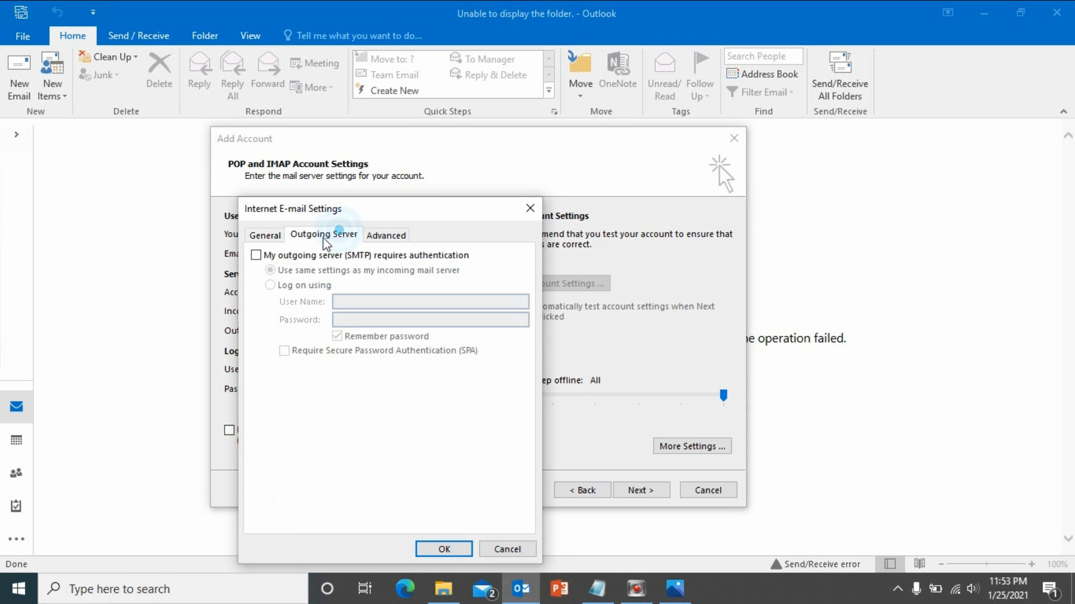
{"action": "left_click", "coordinate": [256, 255]}
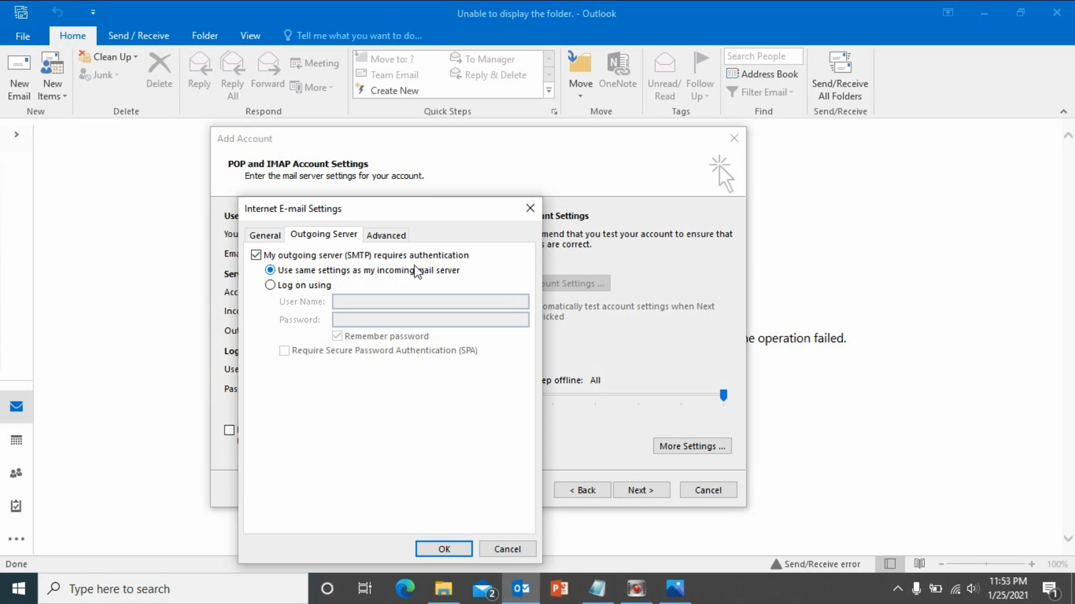
{"action": "left_click", "coordinate": [386, 235]}
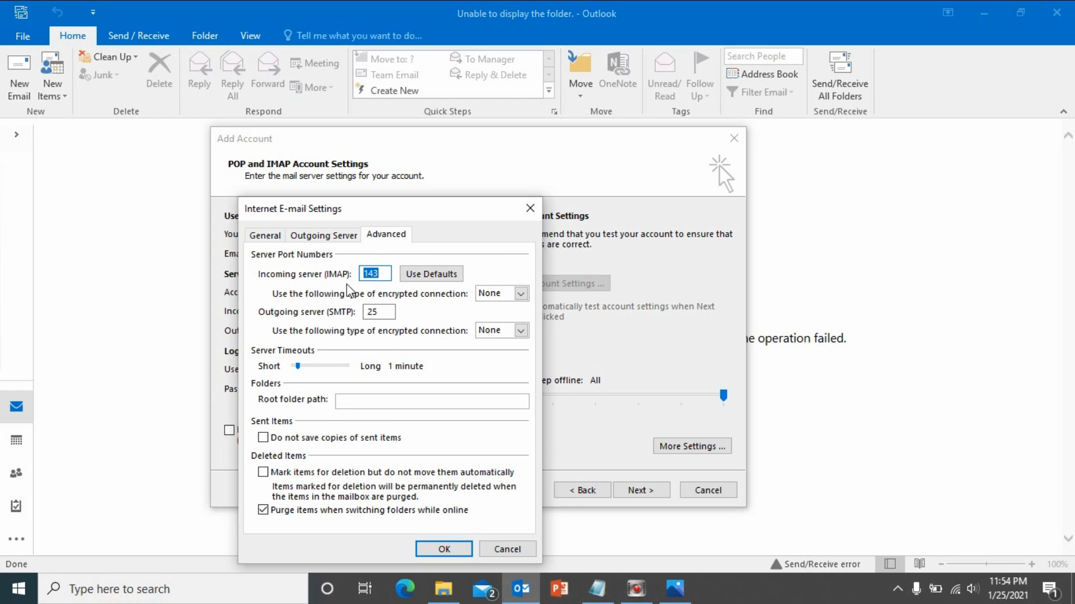
Use TLS encryption for incoming IMAP and outgoing SMTP, set the SMTP port to 587, and confirm.
{"action": "left_click", "coordinate": [524, 297]}
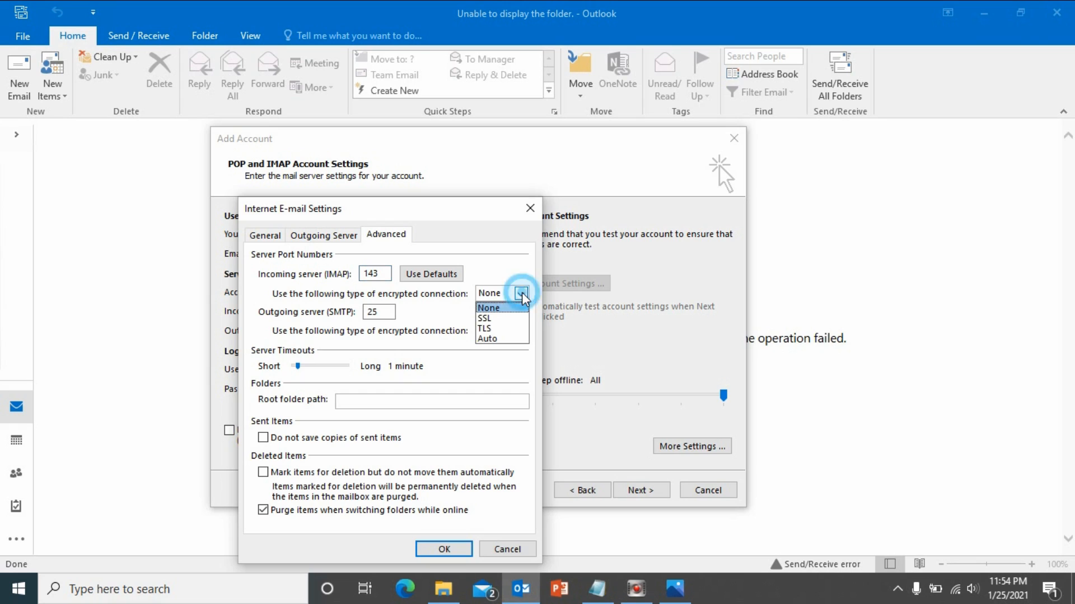
{"action": "left_click", "coordinate": [503, 330]}
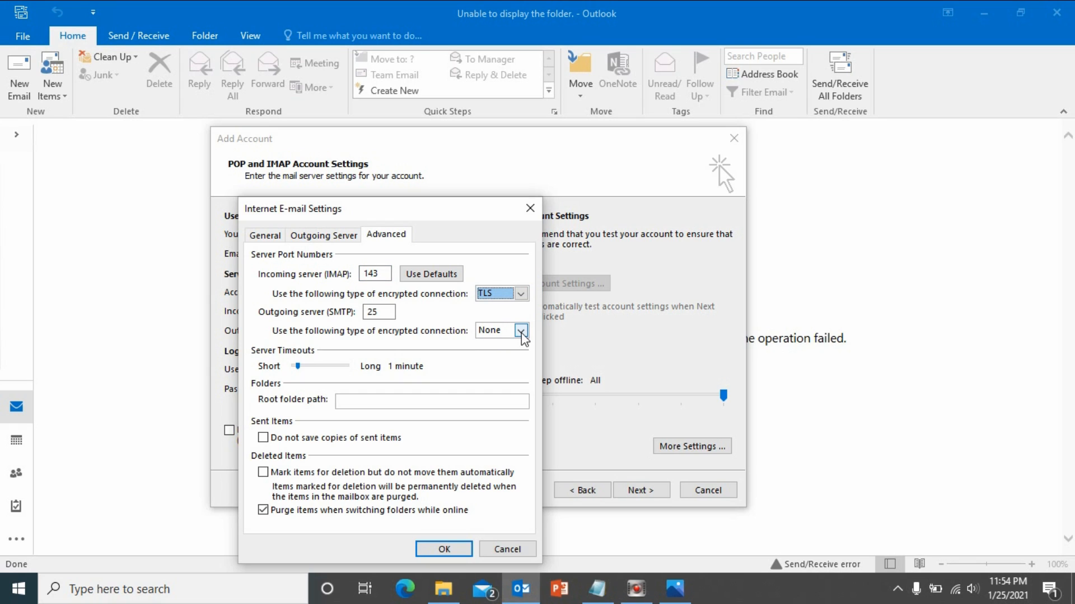
{"action": "left_click", "coordinate": [521, 331]}
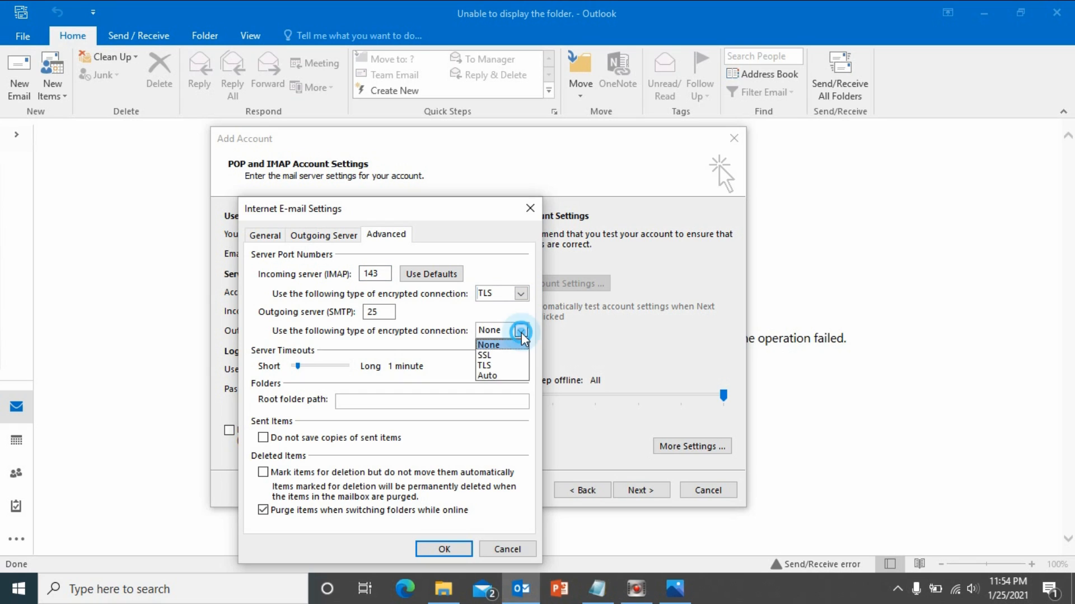
{"action": "left_click", "coordinate": [513, 366]}
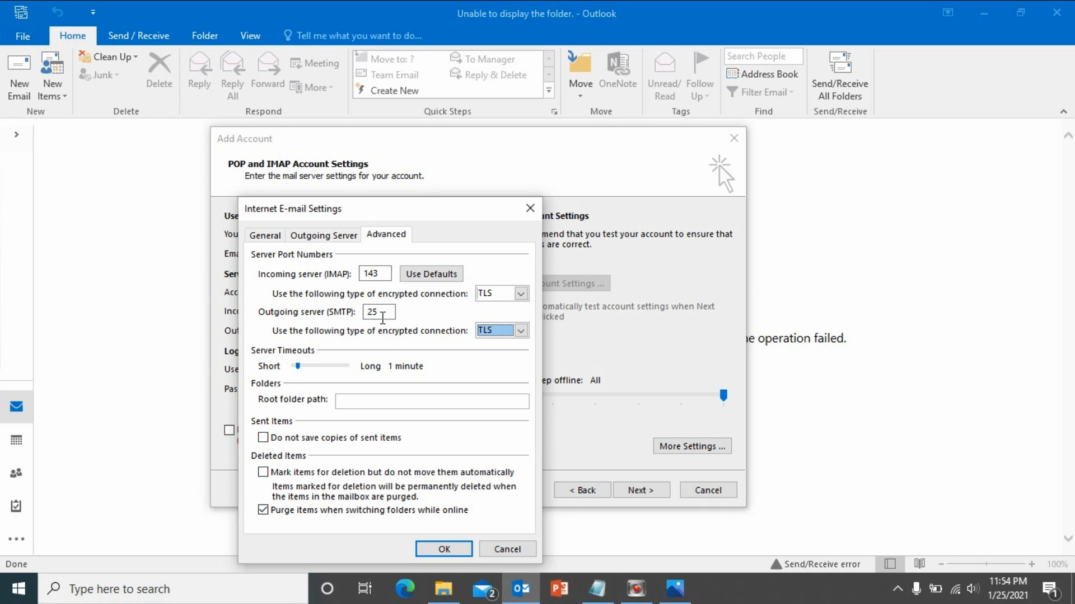
{"action": "double_click", "coordinate": [375, 313]}
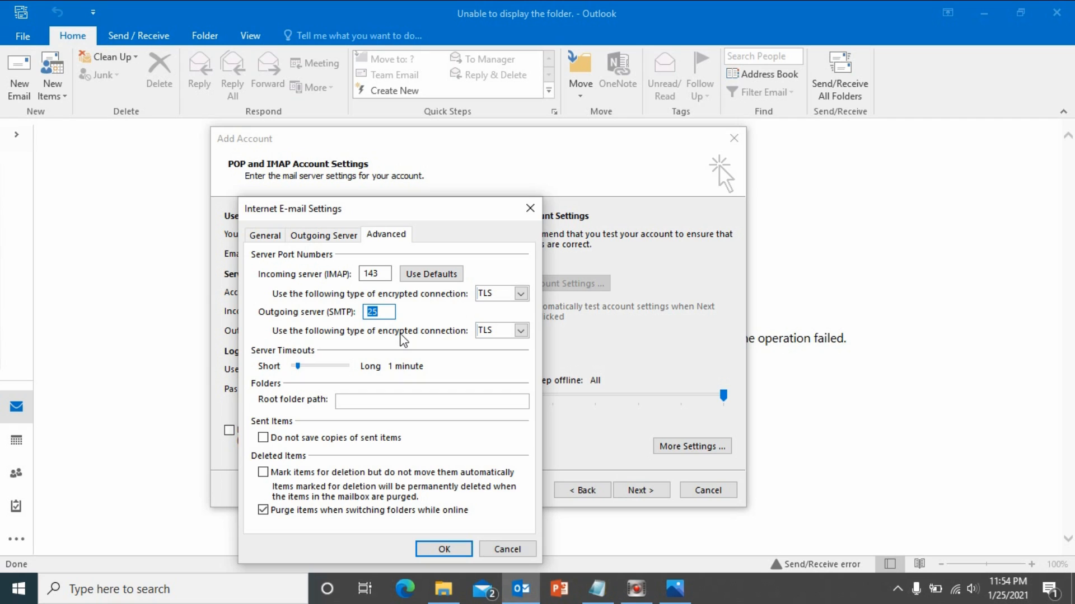
{"action": "type", "text": "587"}
{"action": "left_click", "coordinate": [432, 552]}
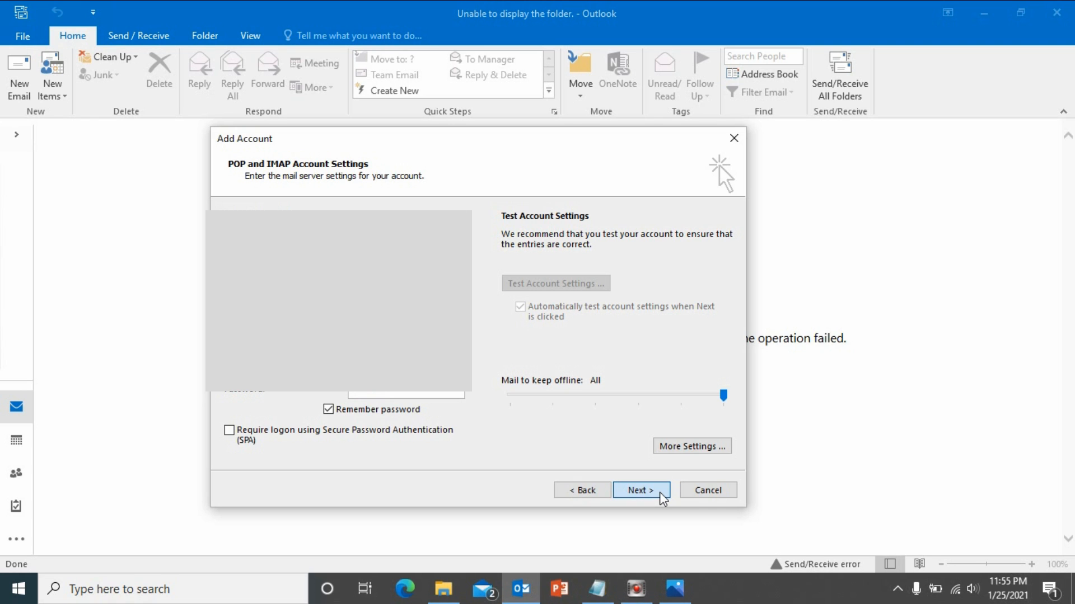
Run the account settings test and close the successful results.
{"action": "left_click", "coordinate": [662, 499]}
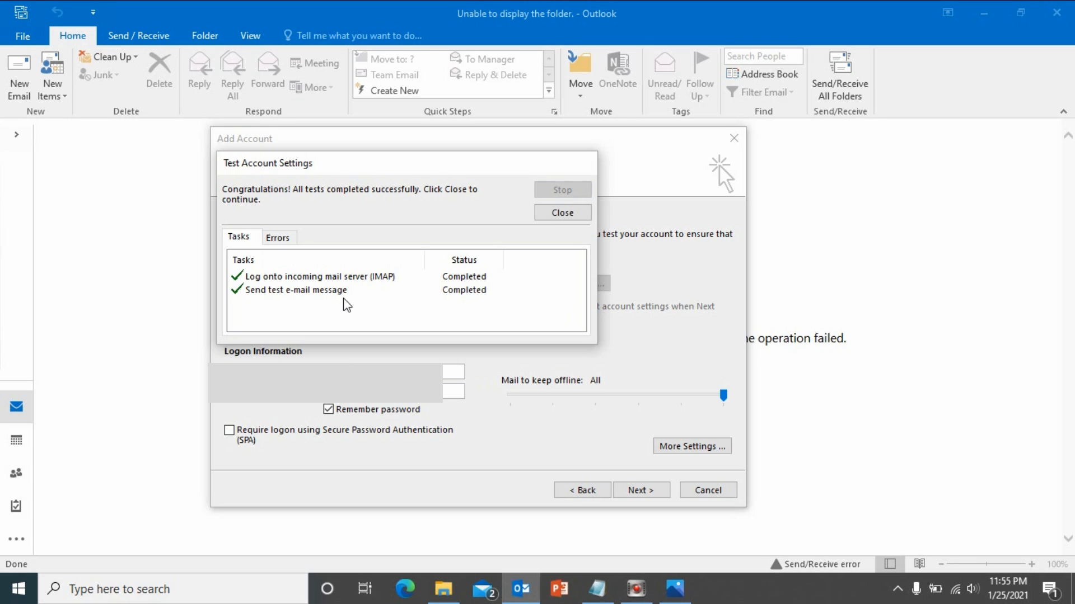
{"action": "left_click", "coordinate": [556, 214]}
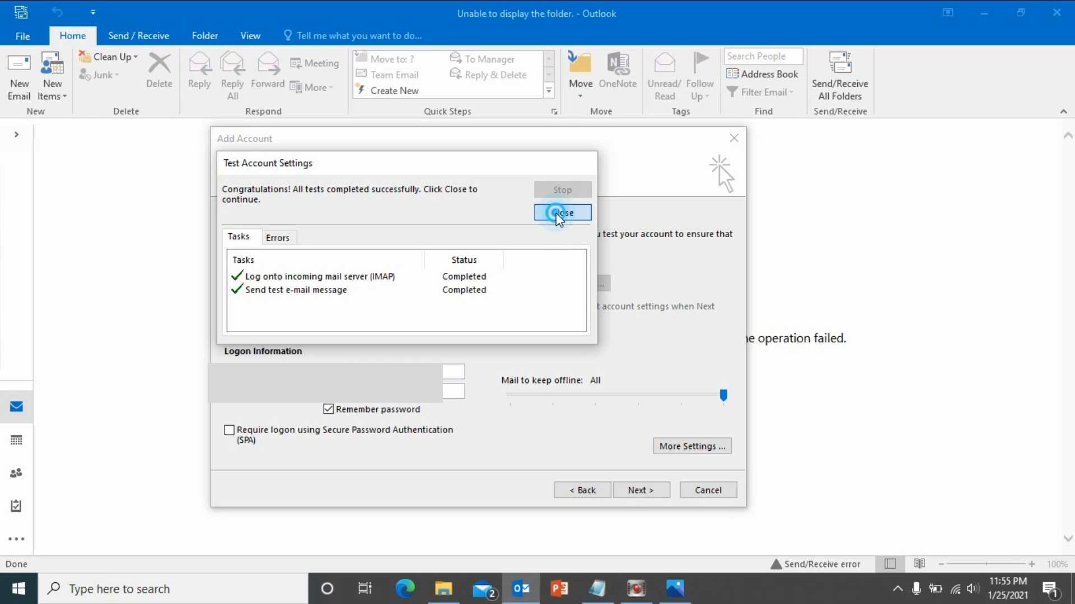